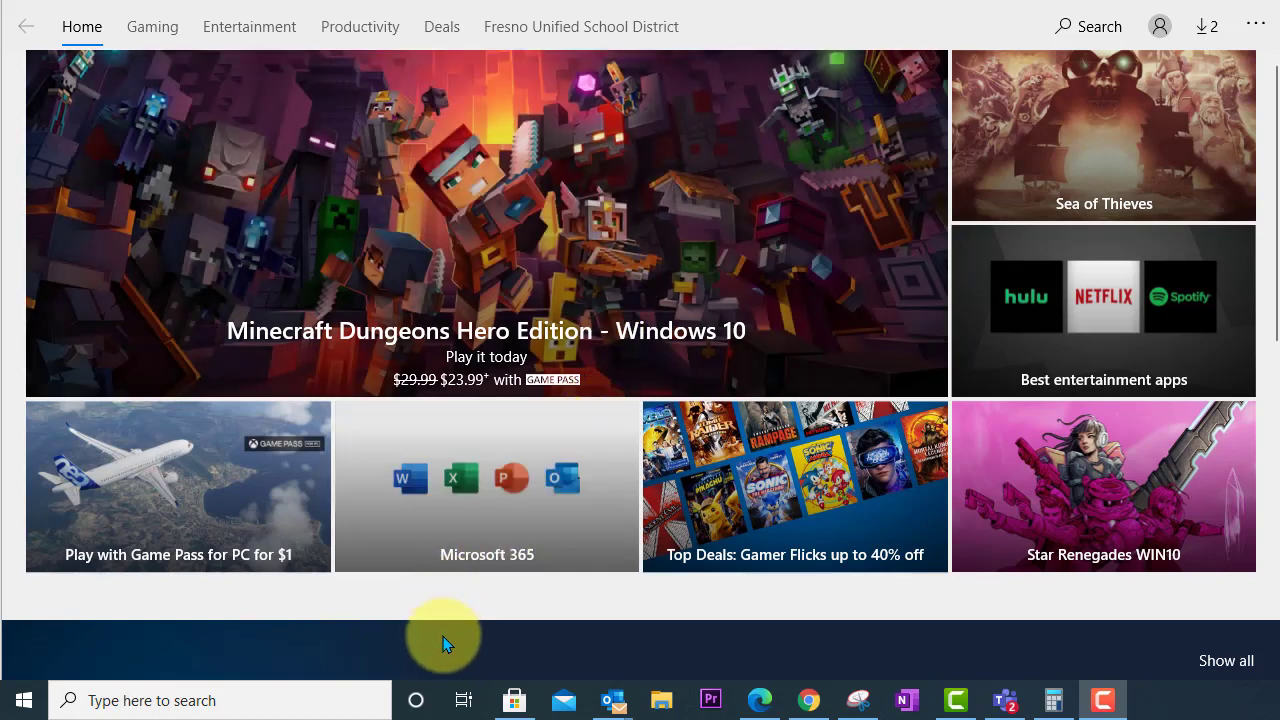
Install Office Lens from the Fresno Unified School District collection in Microsoft Store
mouse_move(512, 700)
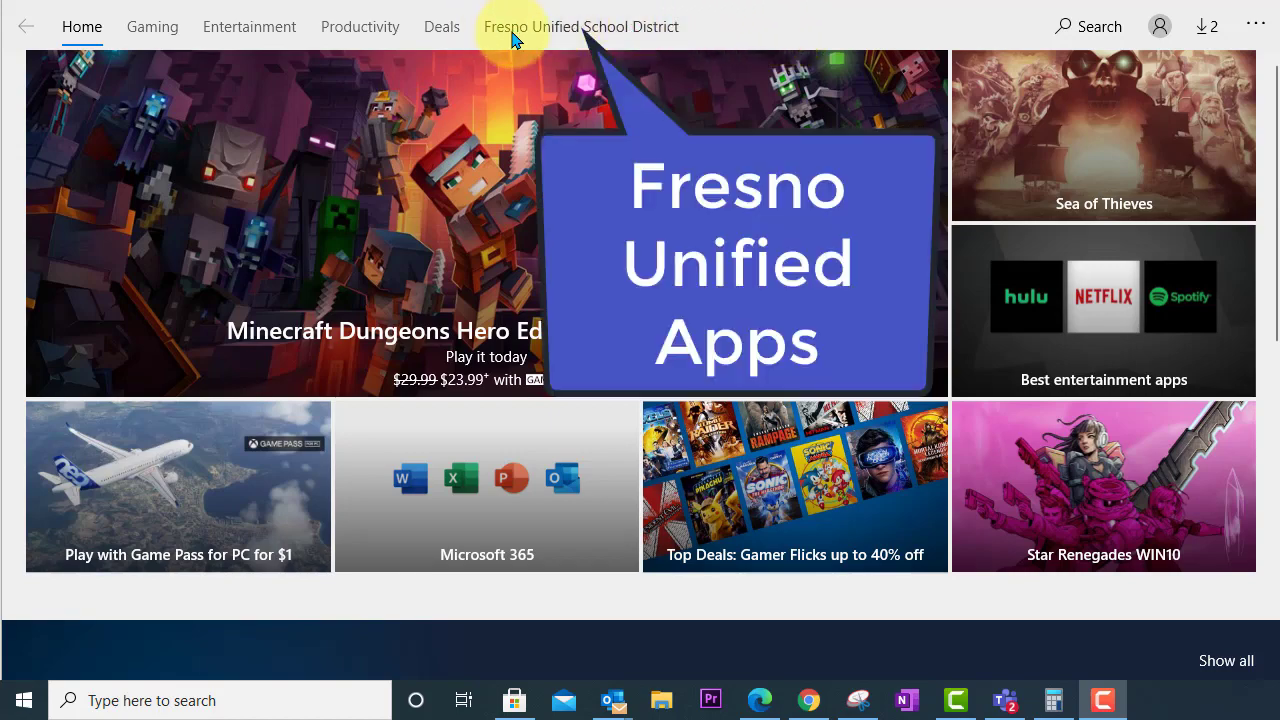
left_click(586, 27)
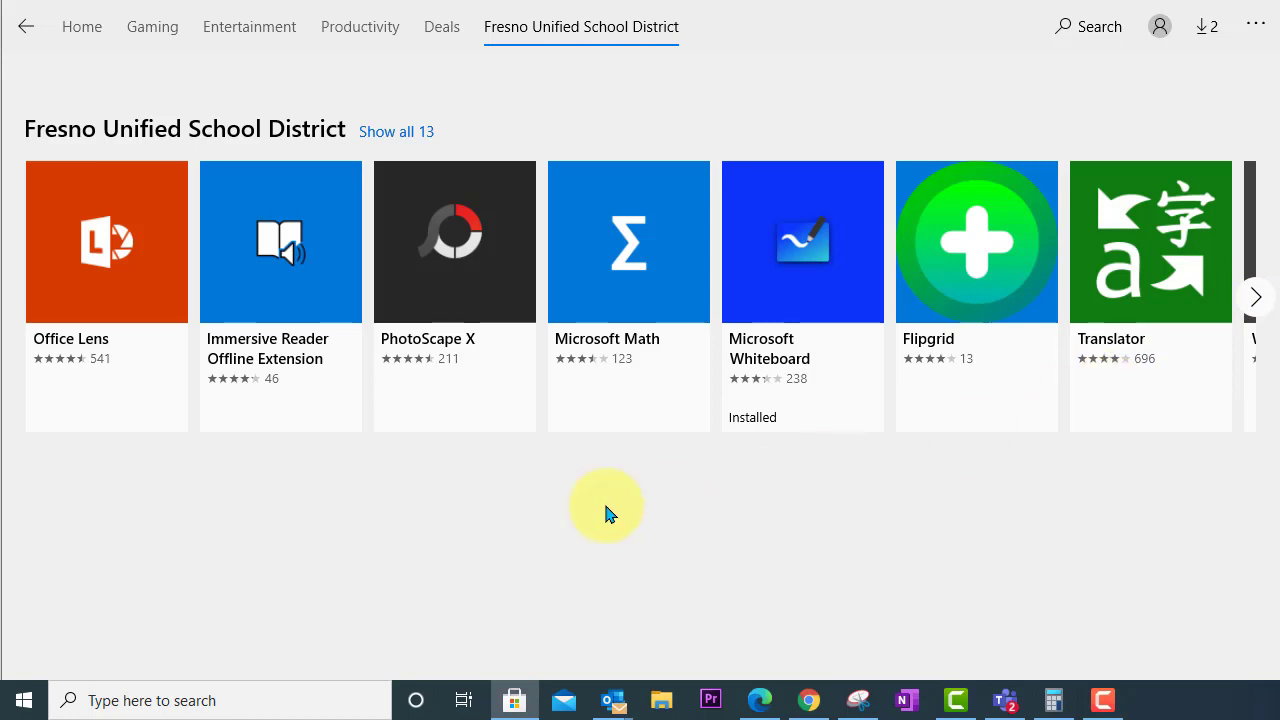
left_click(127, 281)
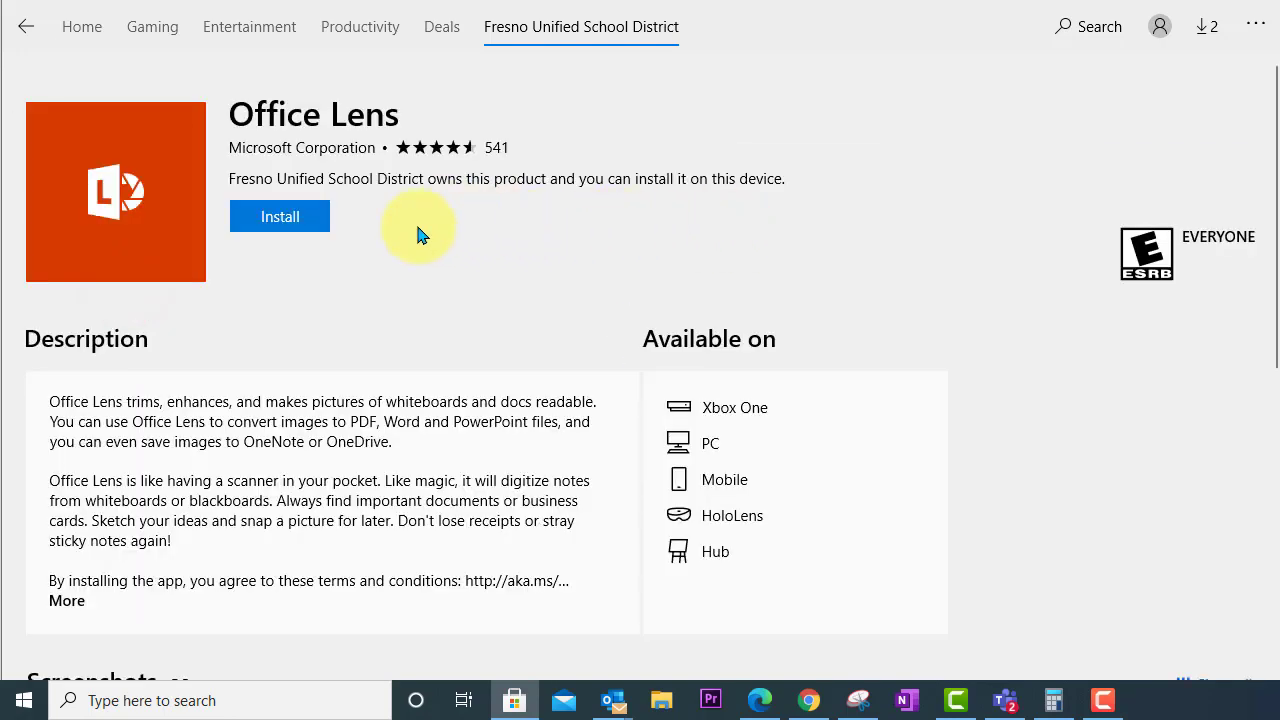
left_click(318, 229)
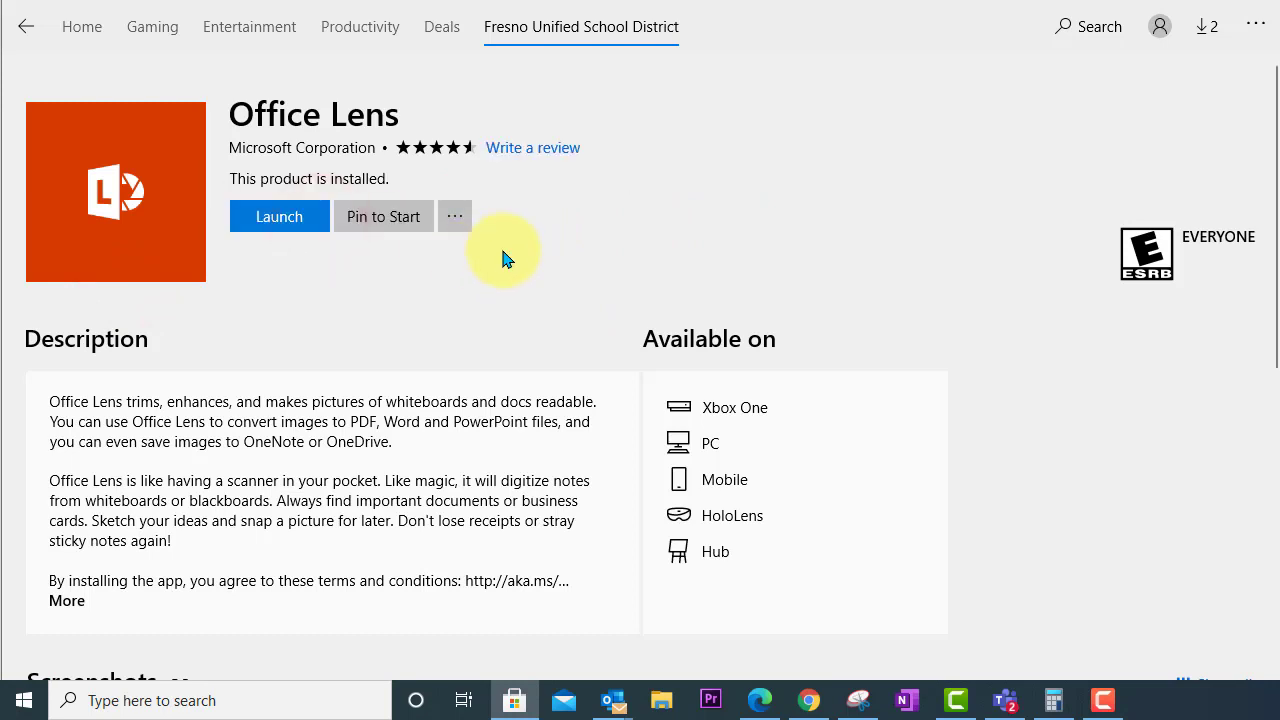
Launch the newly installed Office Lens, searching the computer for 'office' to find it
left_click(313, 229)
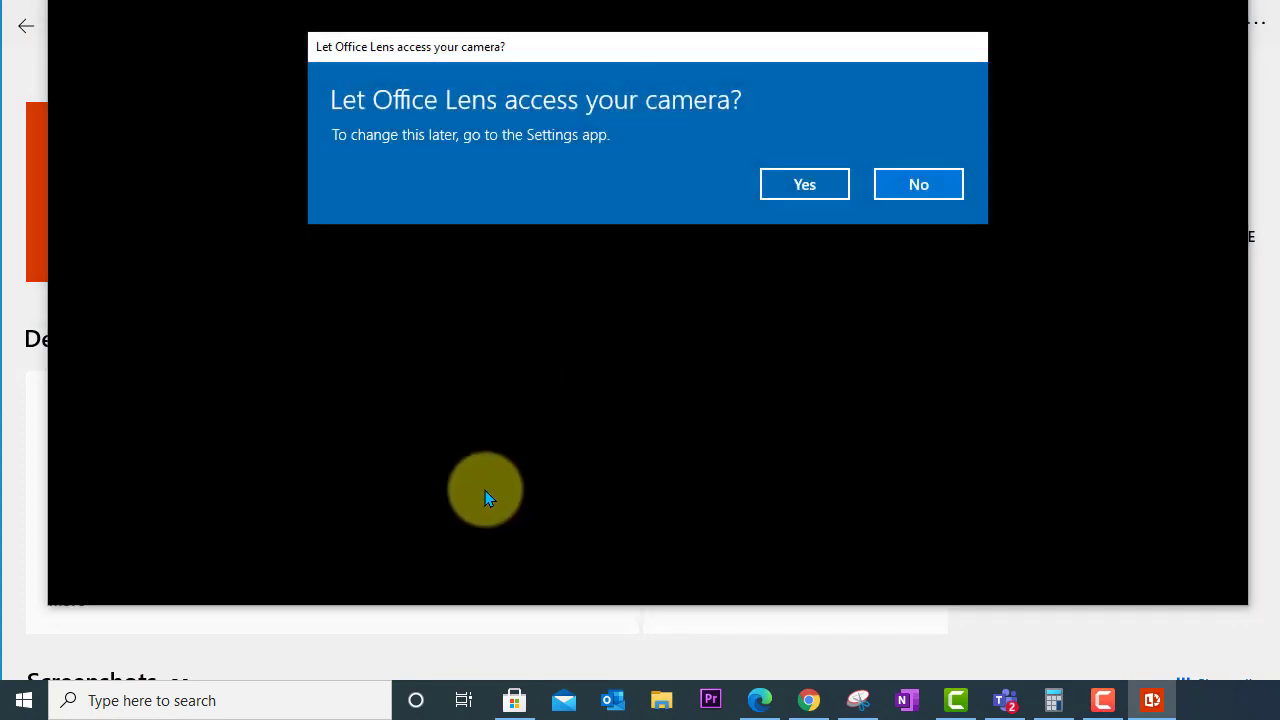
left_click(199, 702)
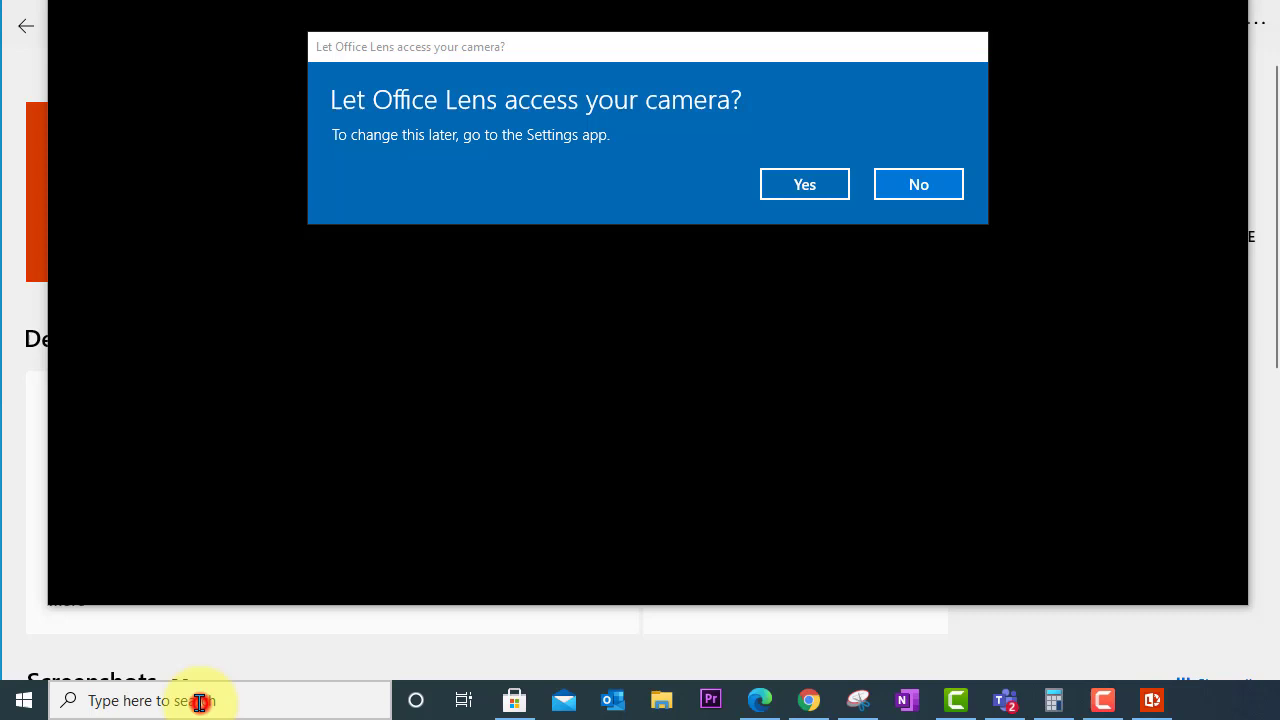
type("office")
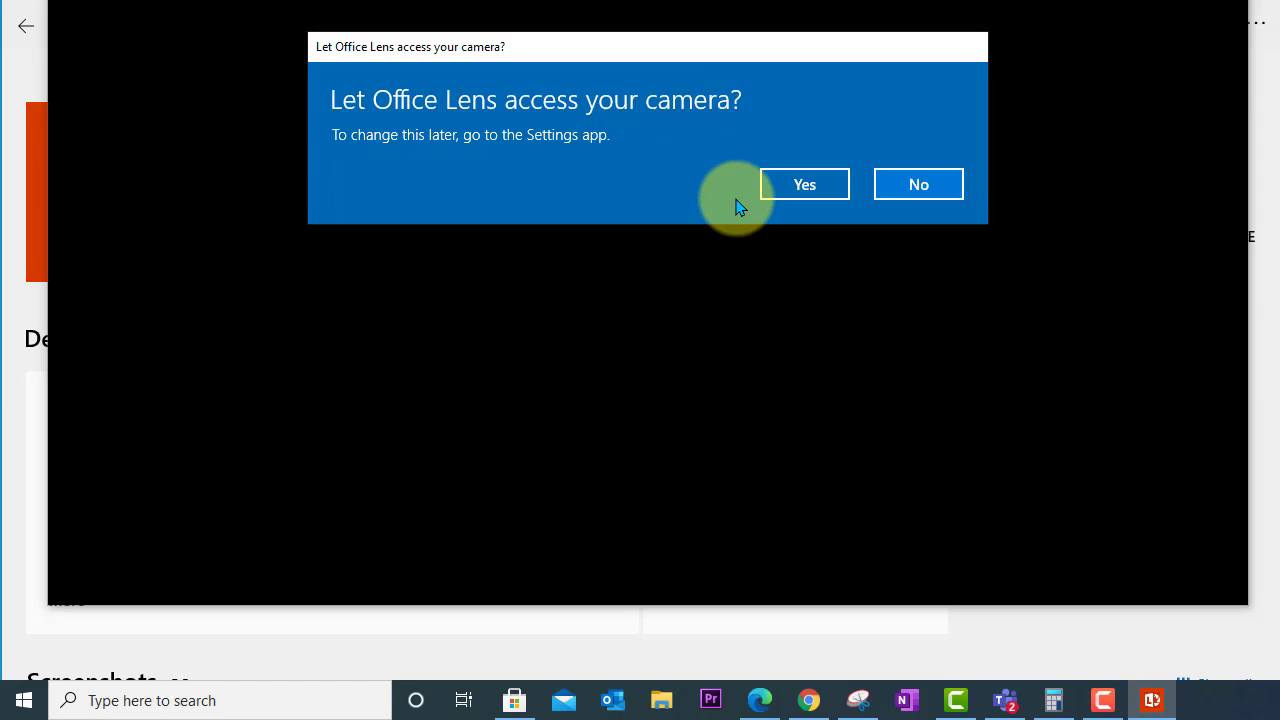
Grant Office Lens camera access and show the Photo, Document, Whiteboard and Business Card modes
left_click(826, 188)
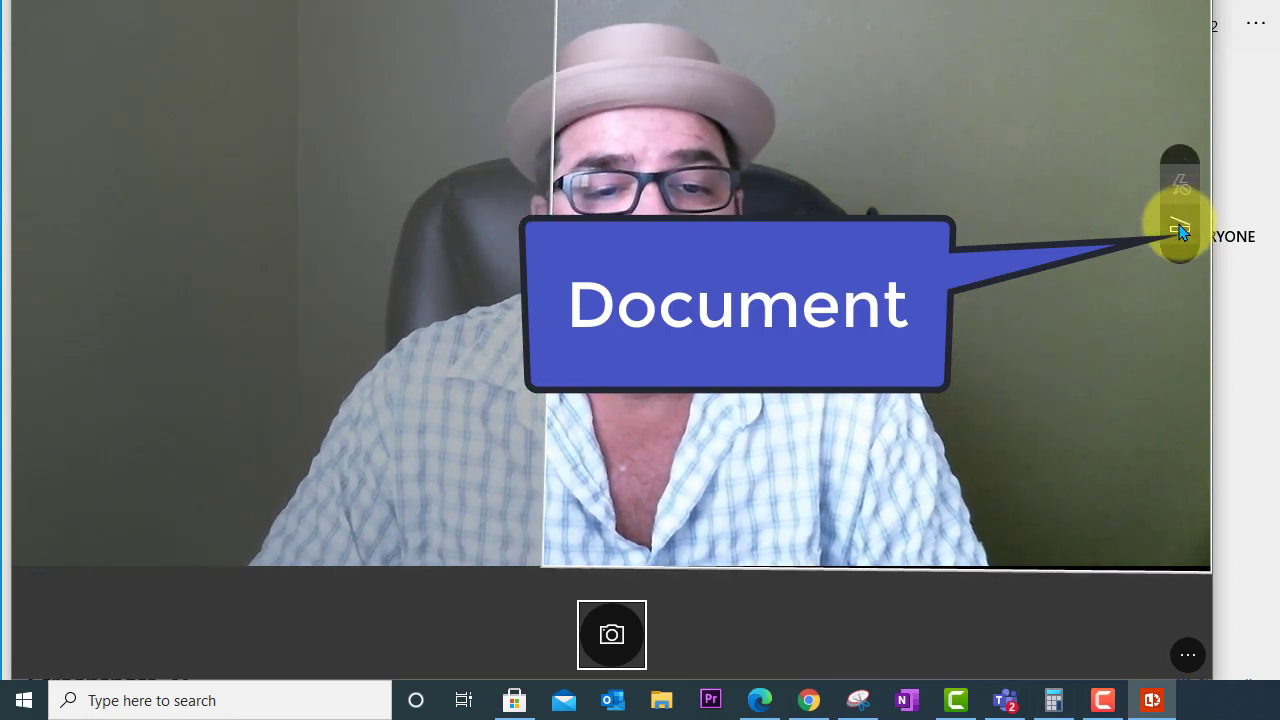
left_click(1180, 231)
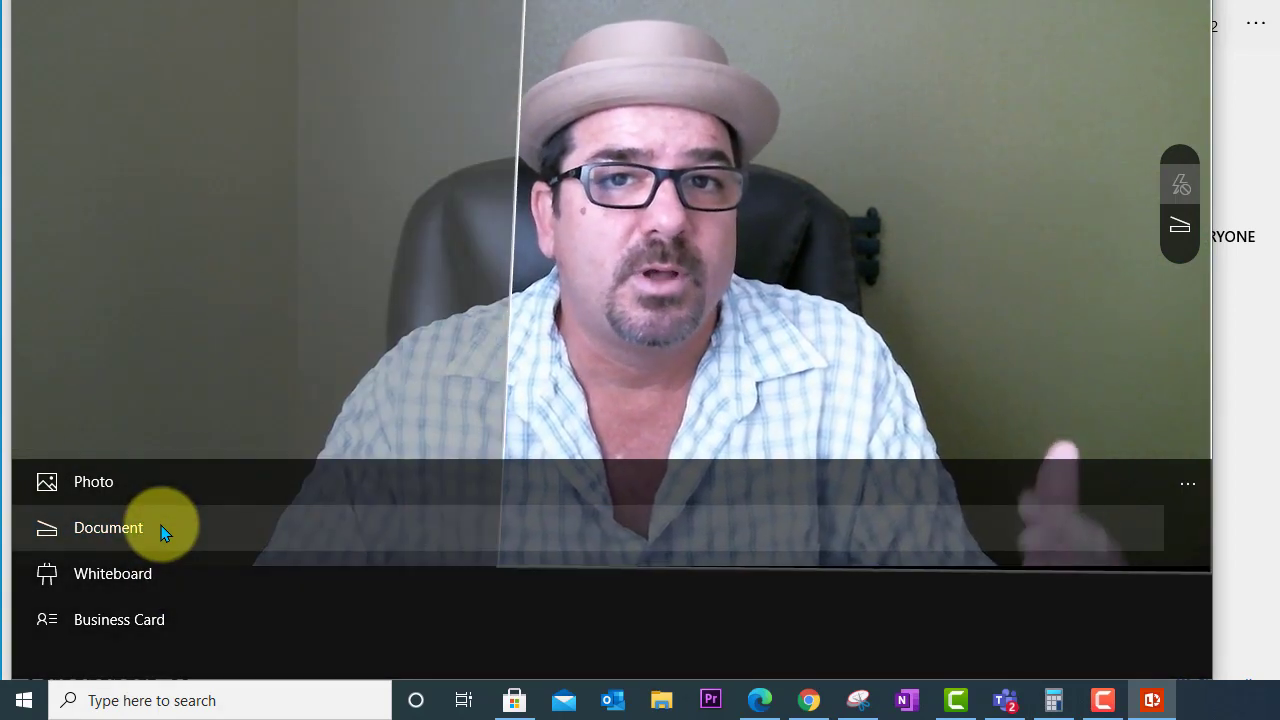
Switch Office Lens to Document mode to frame the handwritten math worksheet
left_click(143, 530)
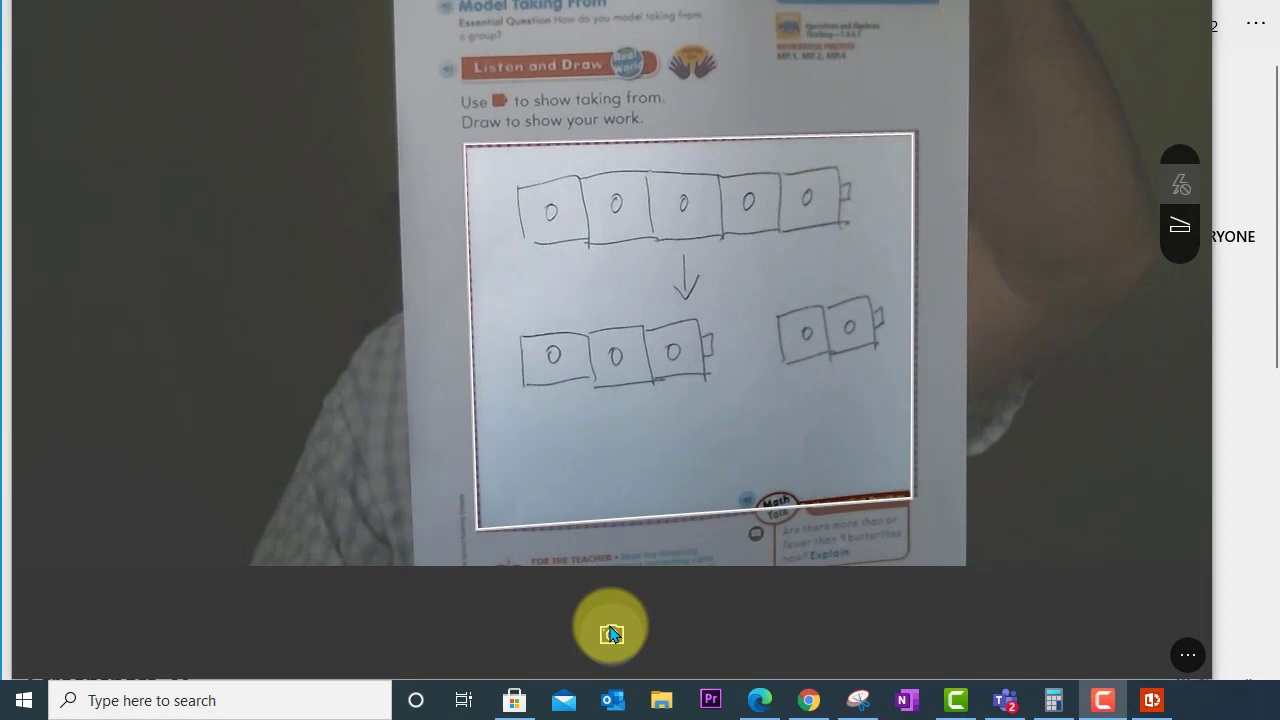
Capture the worksheet as a cropped document scan and maximize the window to view it
left_click(612, 632)
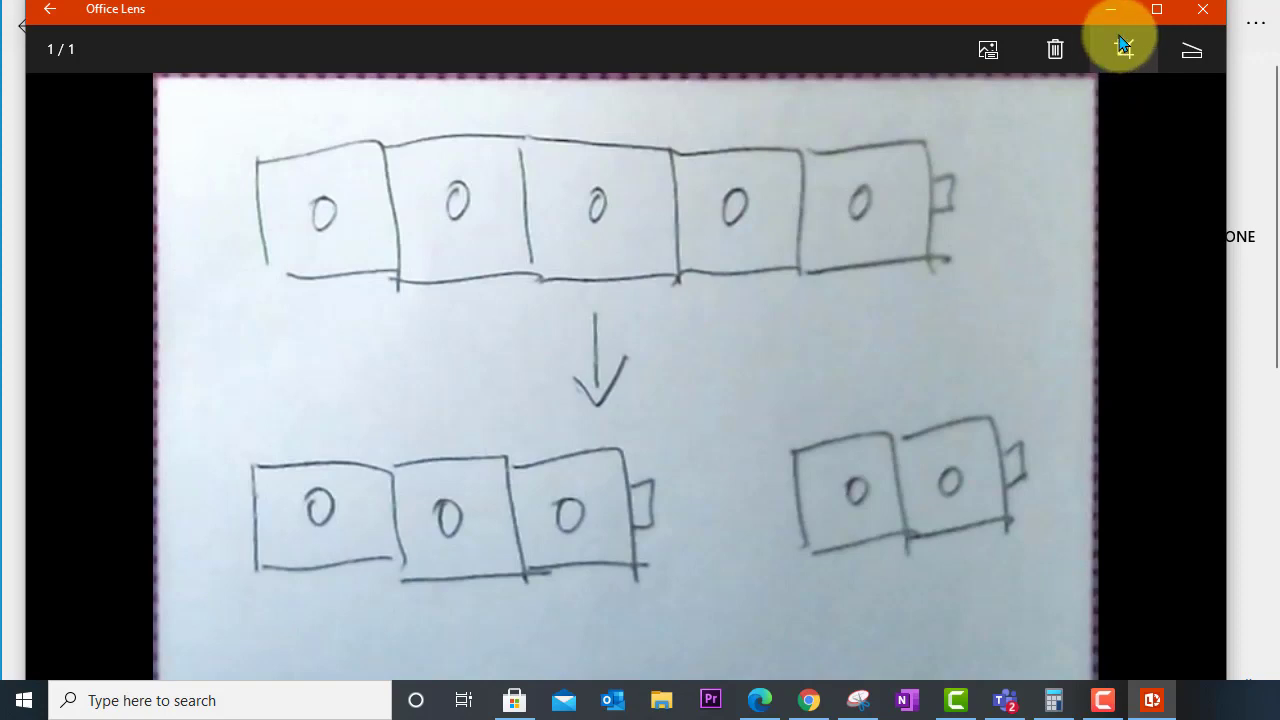
double_click(1037, 12)
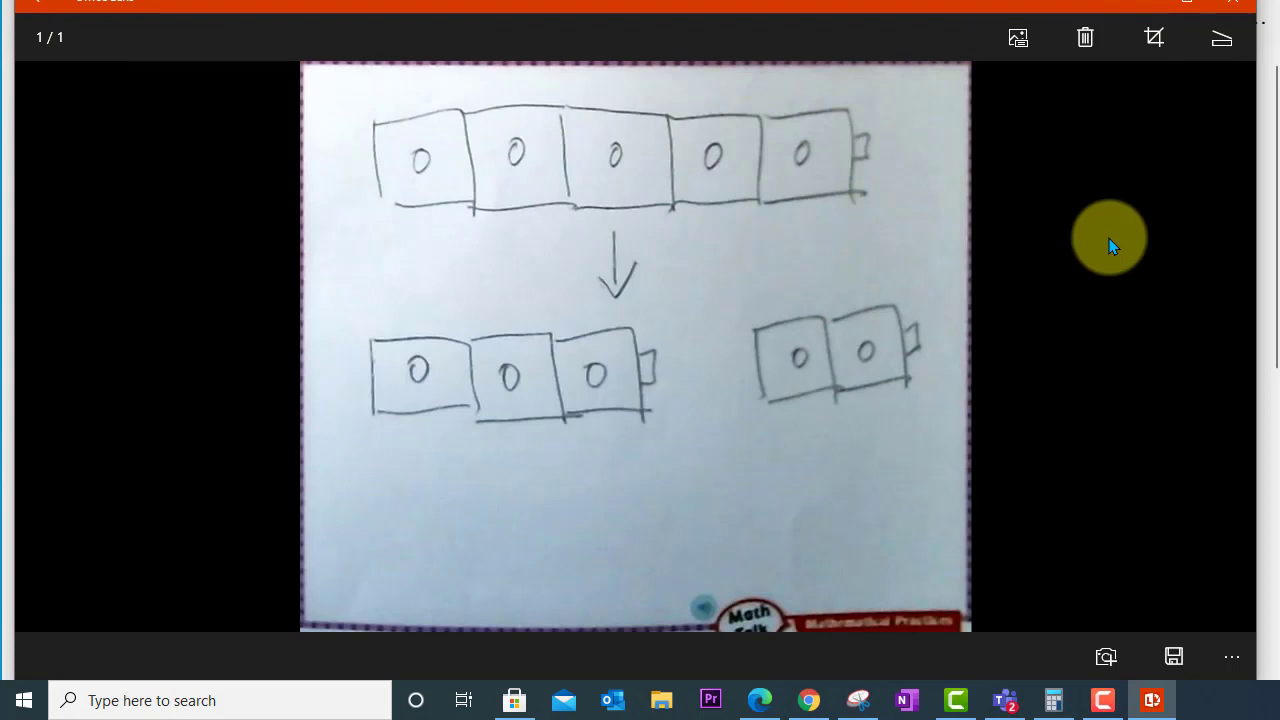
Save to PDF and OneDrive instead of OneNote and Gallery, and clear the date-based title
left_click(1172, 655)
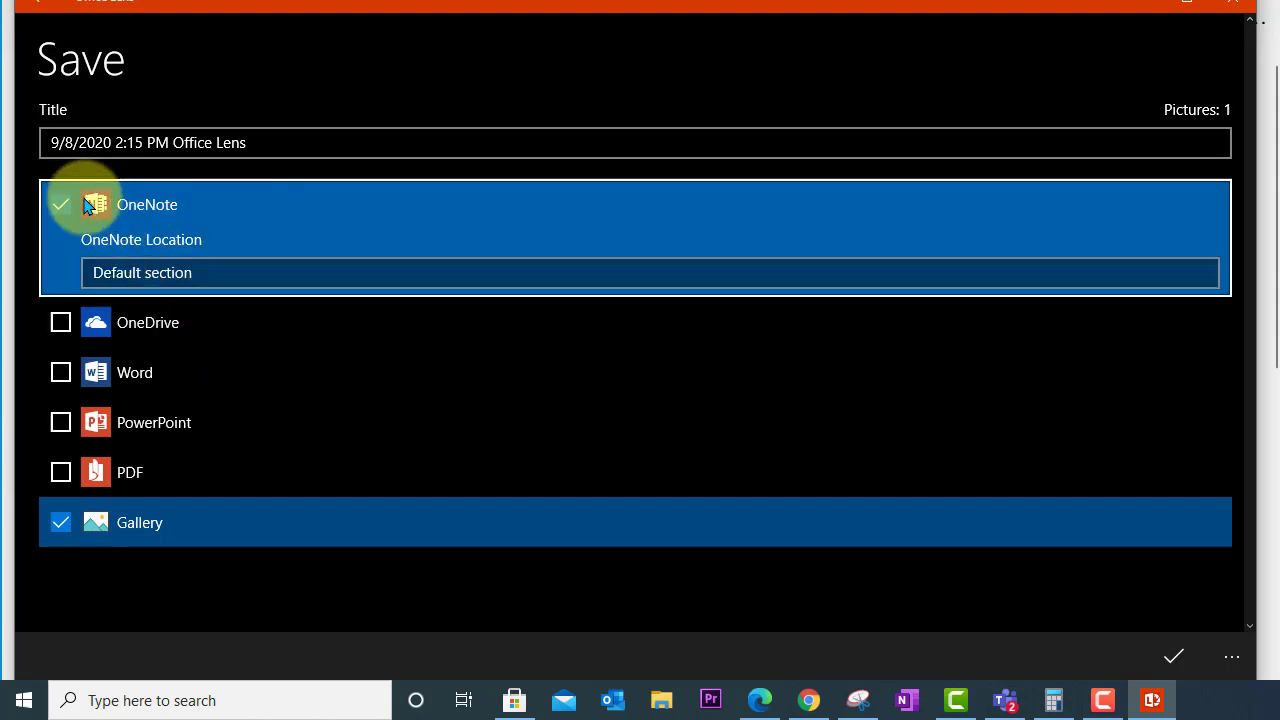
left_click(60, 210)
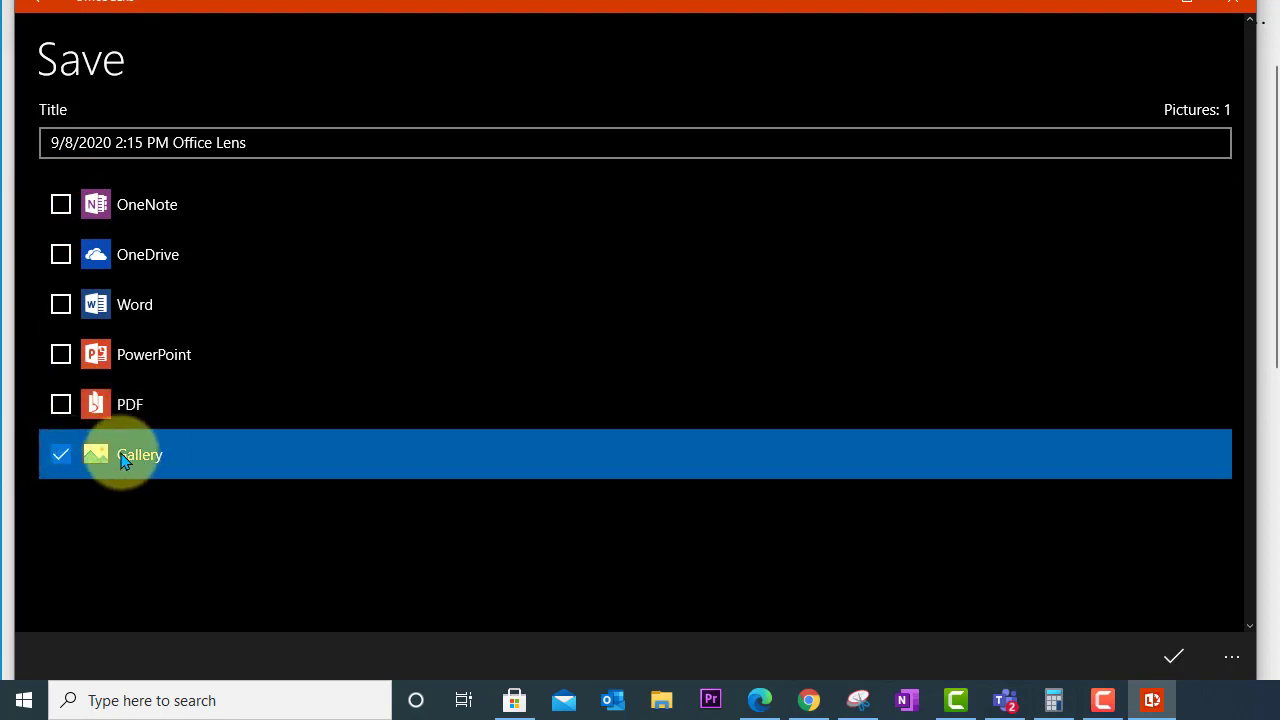
left_click(57, 458)
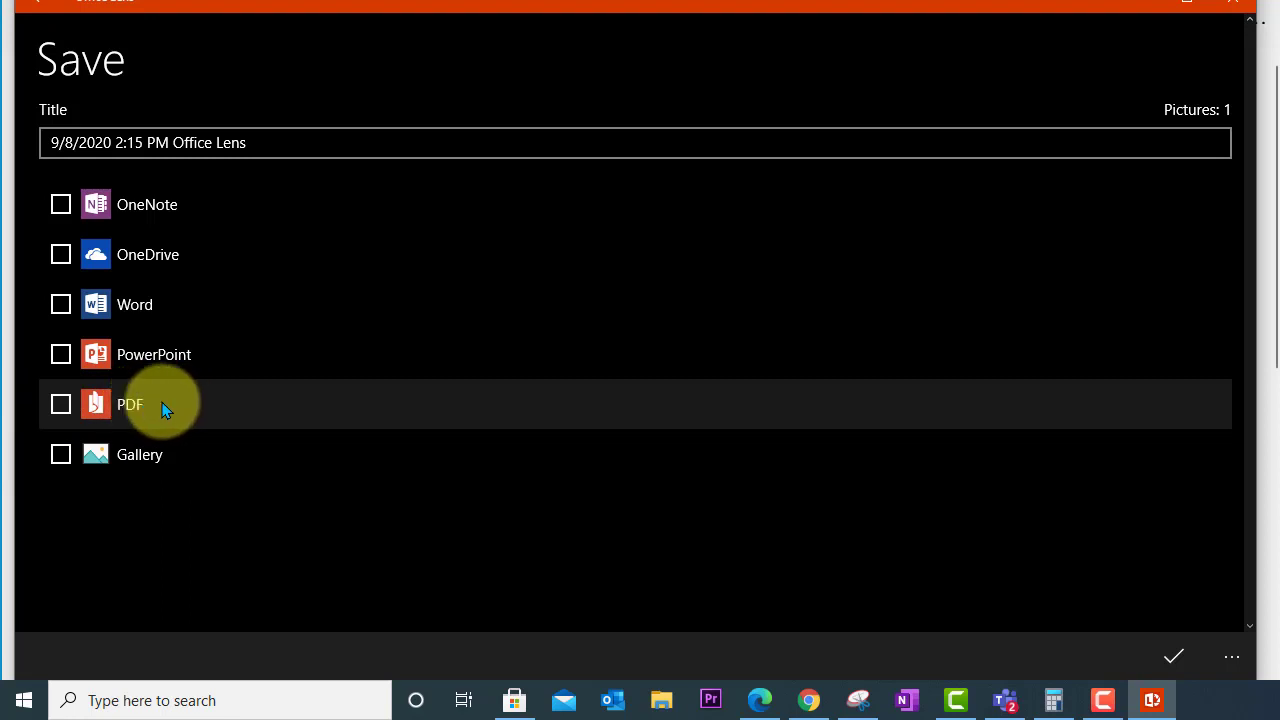
left_click(60, 404)
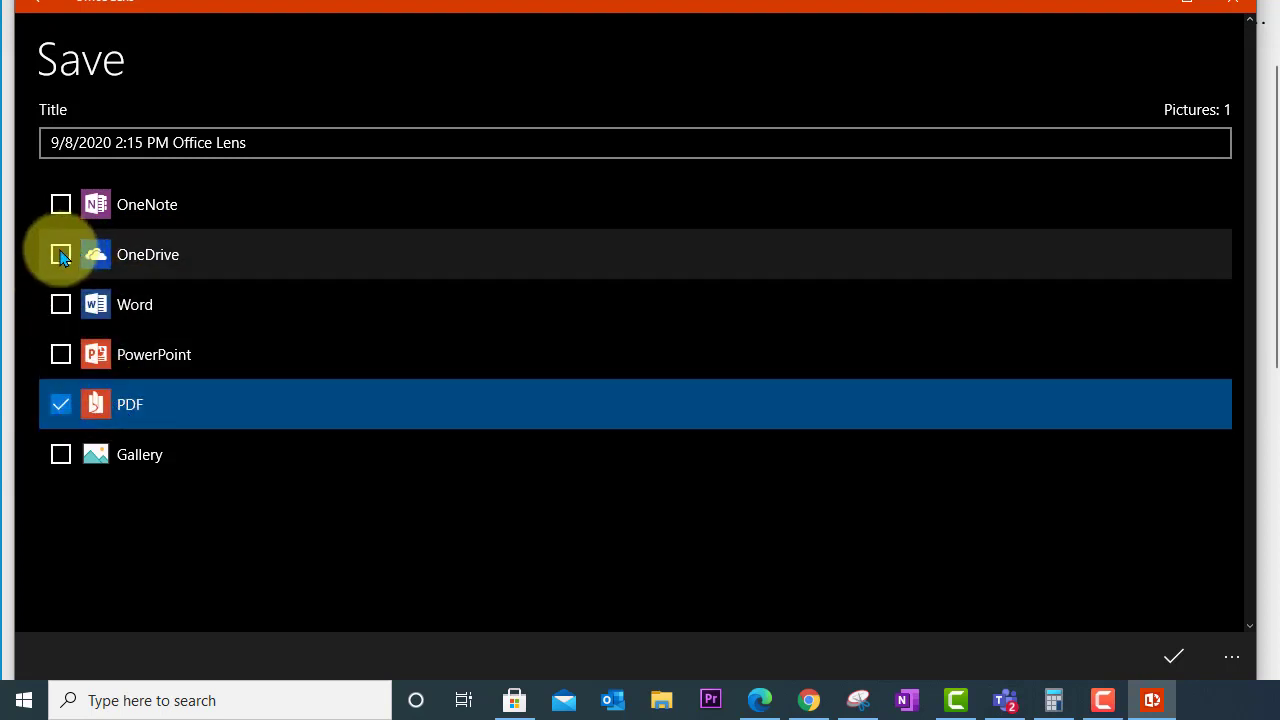
left_click(61, 255)
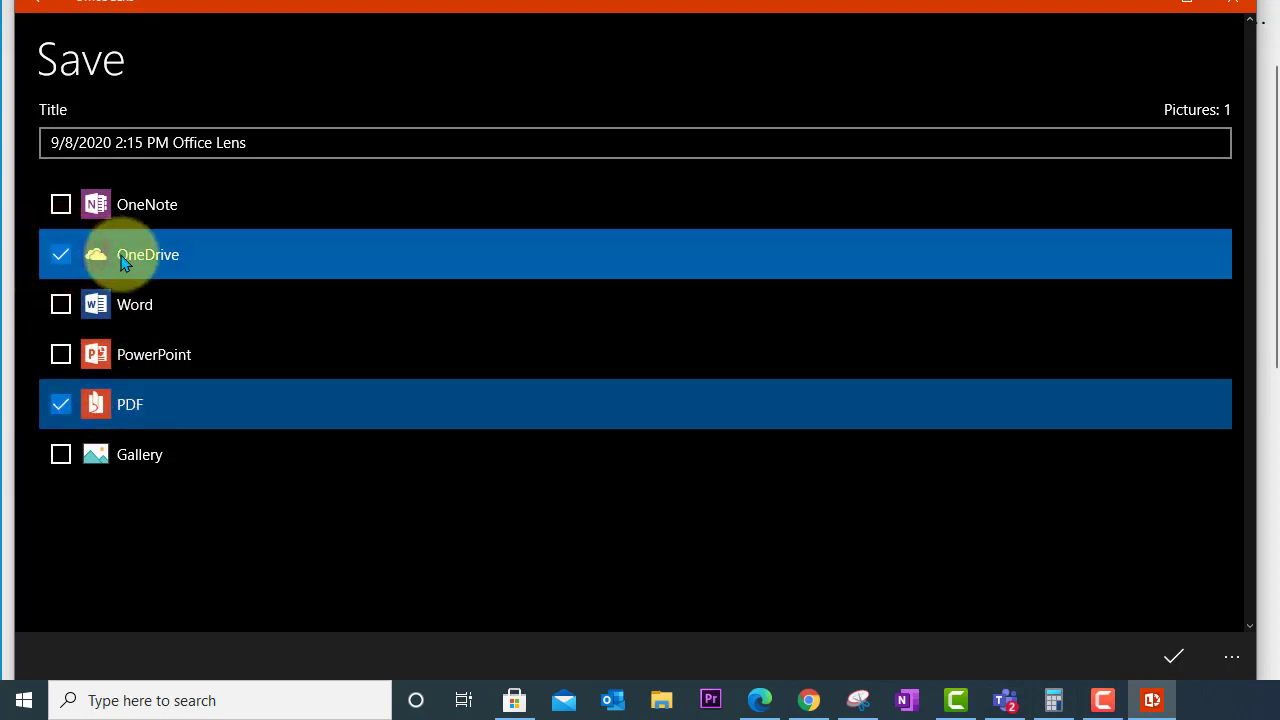
left_click(265, 145)
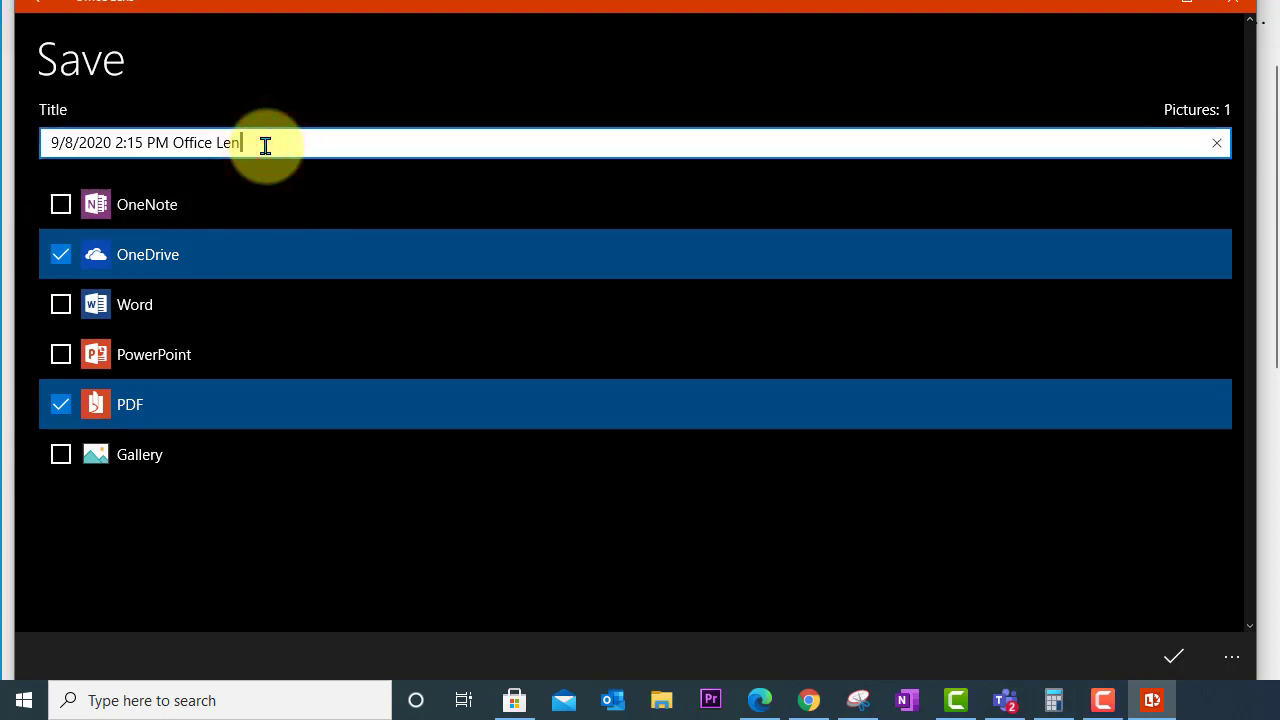
key("BackSpace")
key("BackSpace")
key("BackSpace")
key("BackSpace")
key("BackSpace")
key("BackSpace")
key("BackSpace")
key("BackSpace")
key("BackSpace")
key("BackSpace")
key("BackSpace")
key("BackSpace")
key("BackSpace")
key("BackSpace")
key("BackSpace")
key("BackSpace")
key("BackSpace")
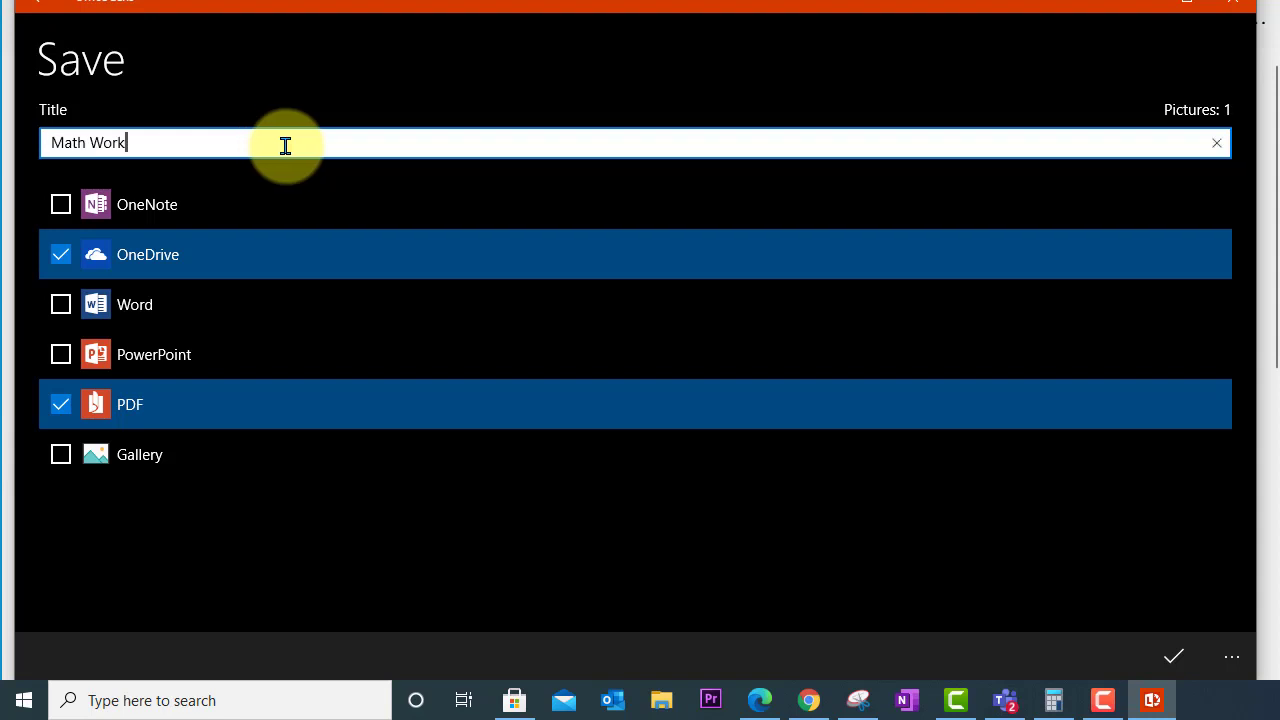
Upload the Math Work scan to OneDrive as a PDF, then close Office Lens
left_click(1176, 658)
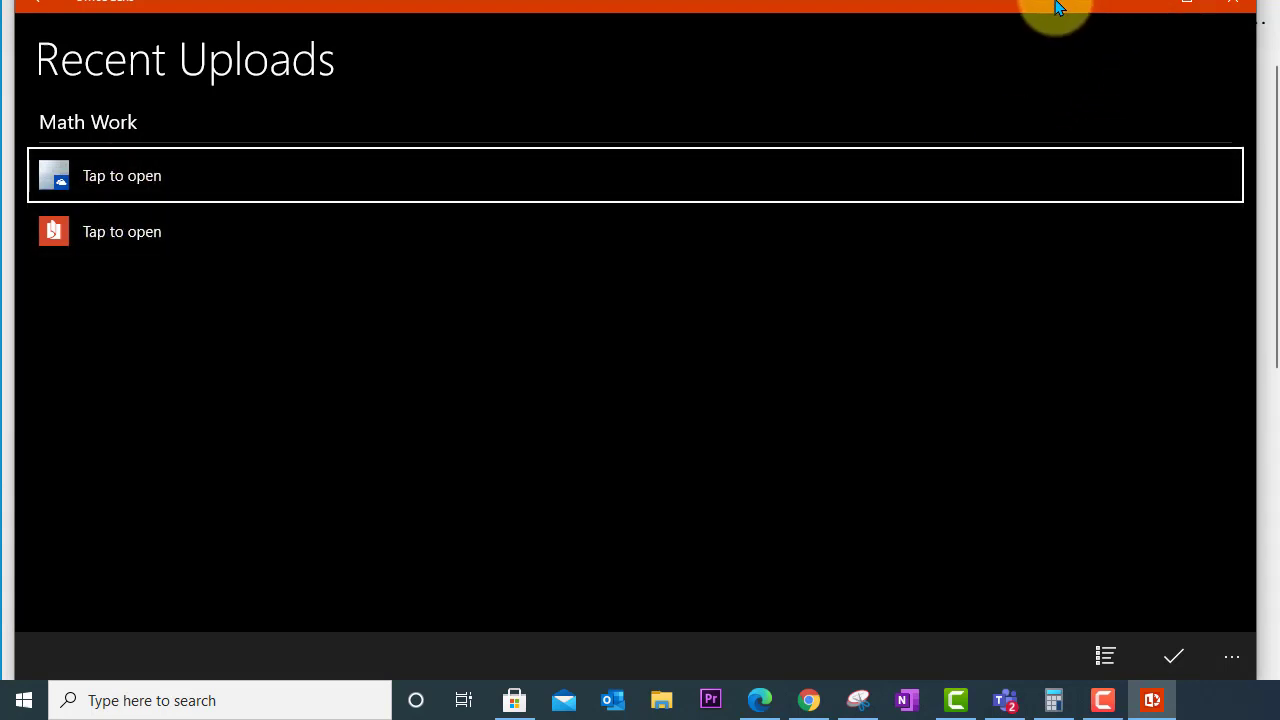
left_click(1235, 6)
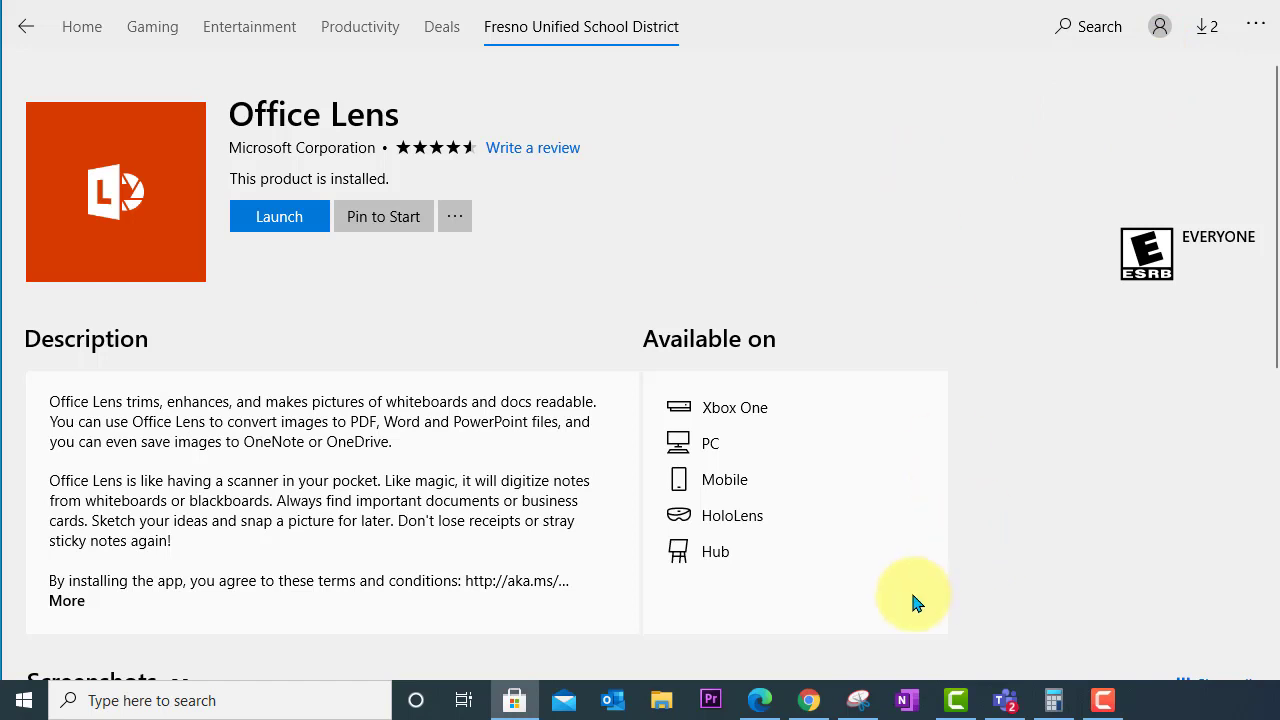
Open the Math Lesson 3.5 assignment from the Science Dvorak class in Teams
left_click(1003, 697)
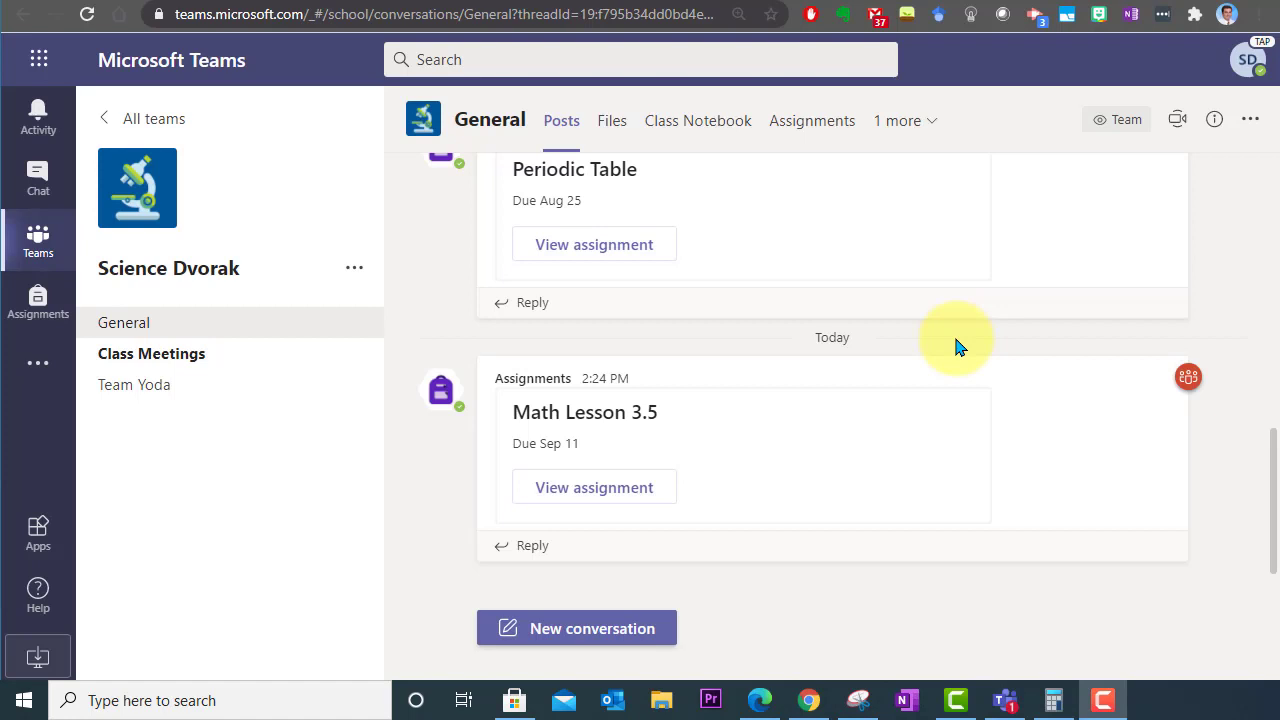
left_click(805, 130)
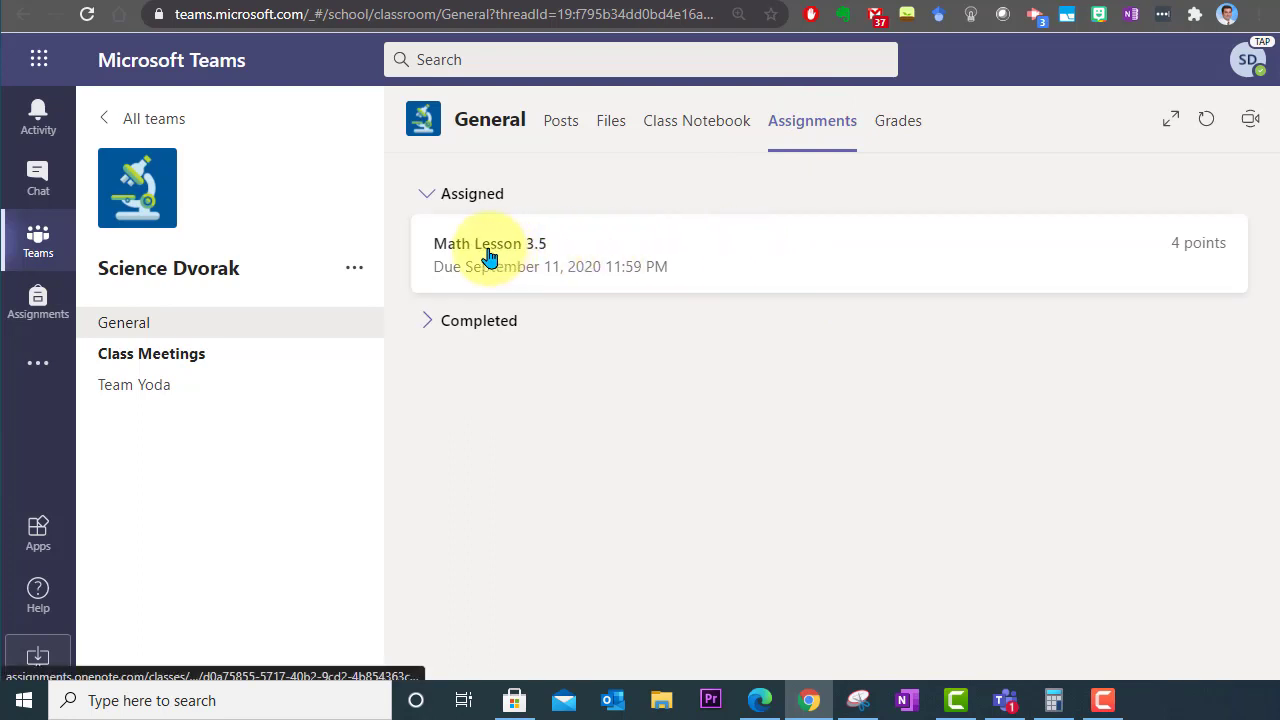
left_click(491, 257)
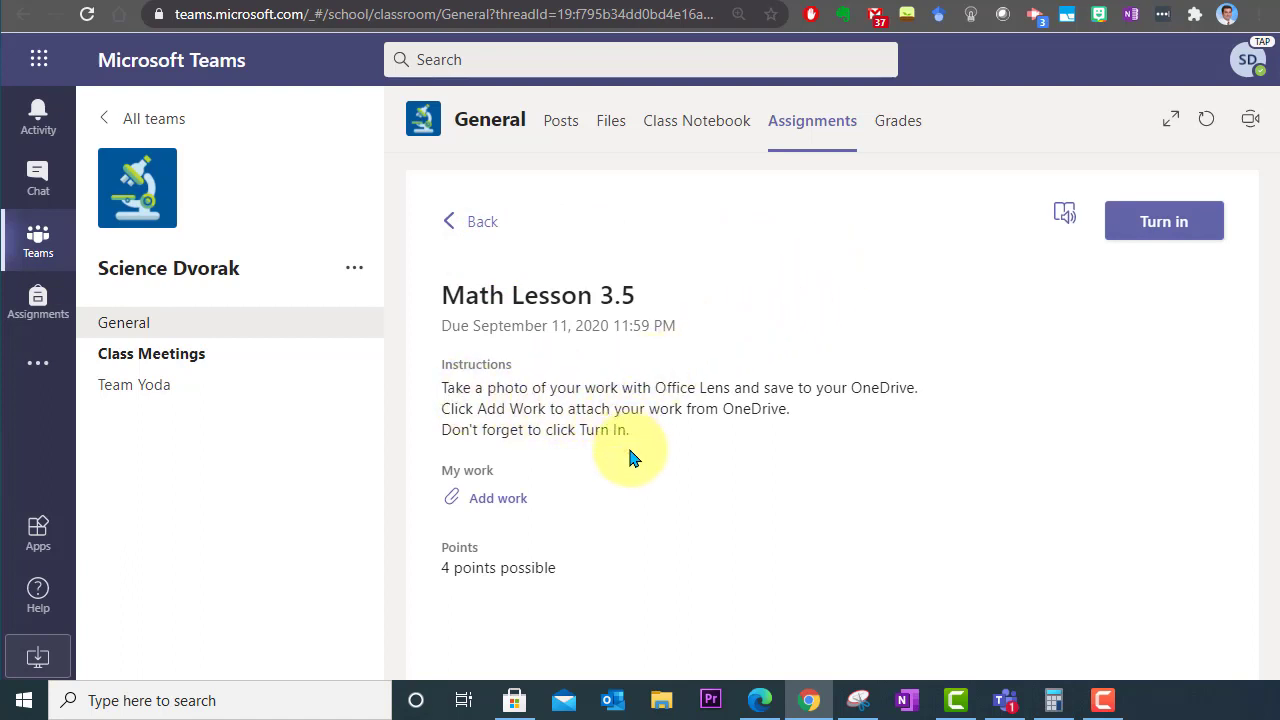
Attach Math Work.pdf from the OneDrive Office Lens folder as the assignment's work
left_click(508, 500)
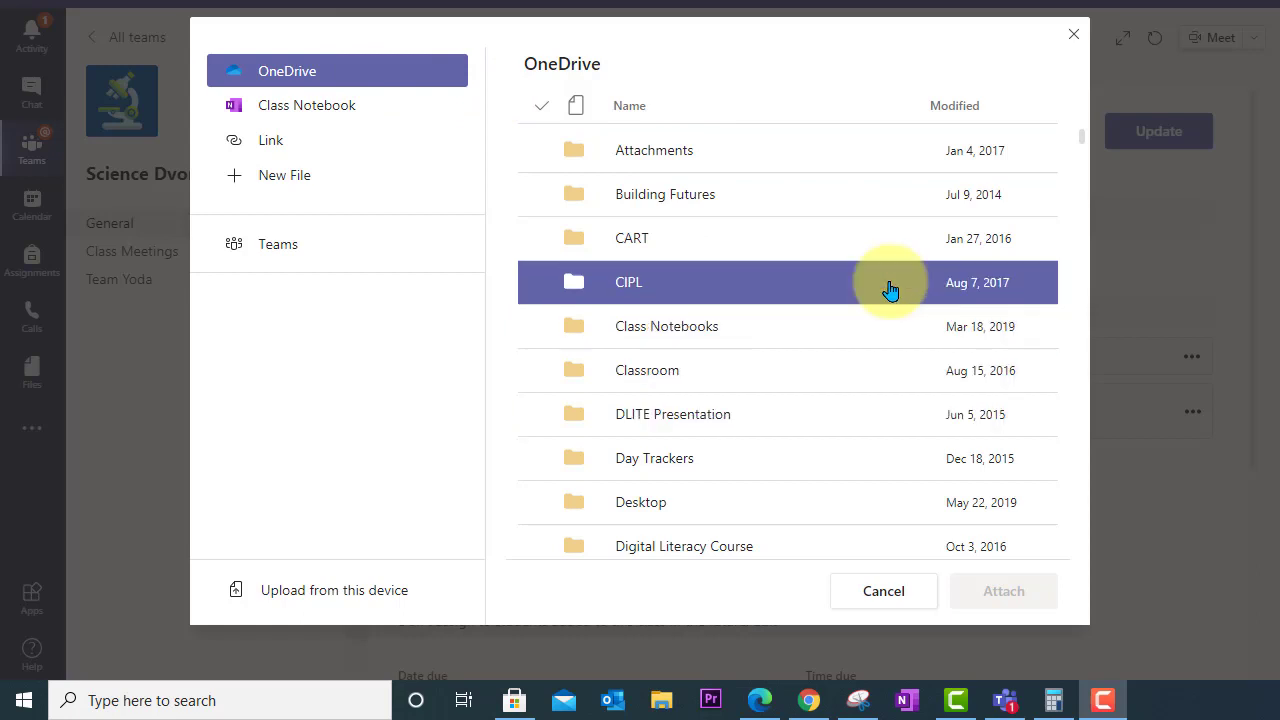
left_click_drag(1083, 143, 1080, 186)
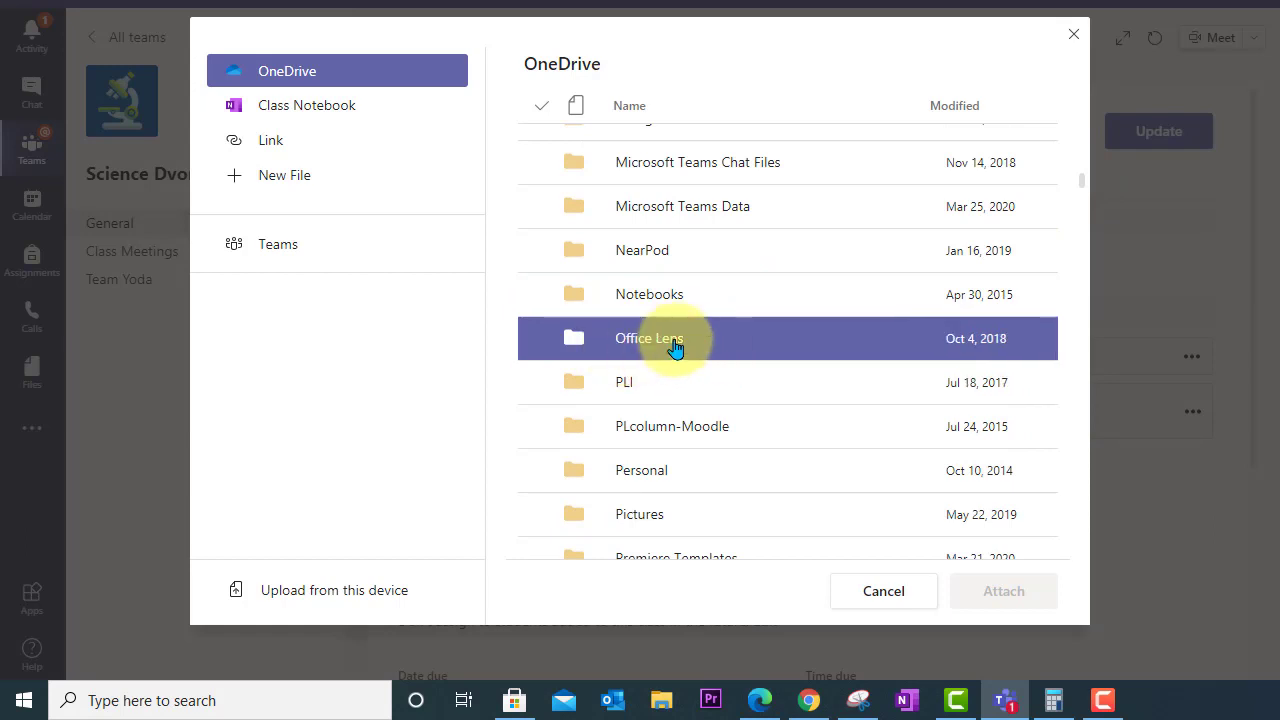
left_click(636, 346)
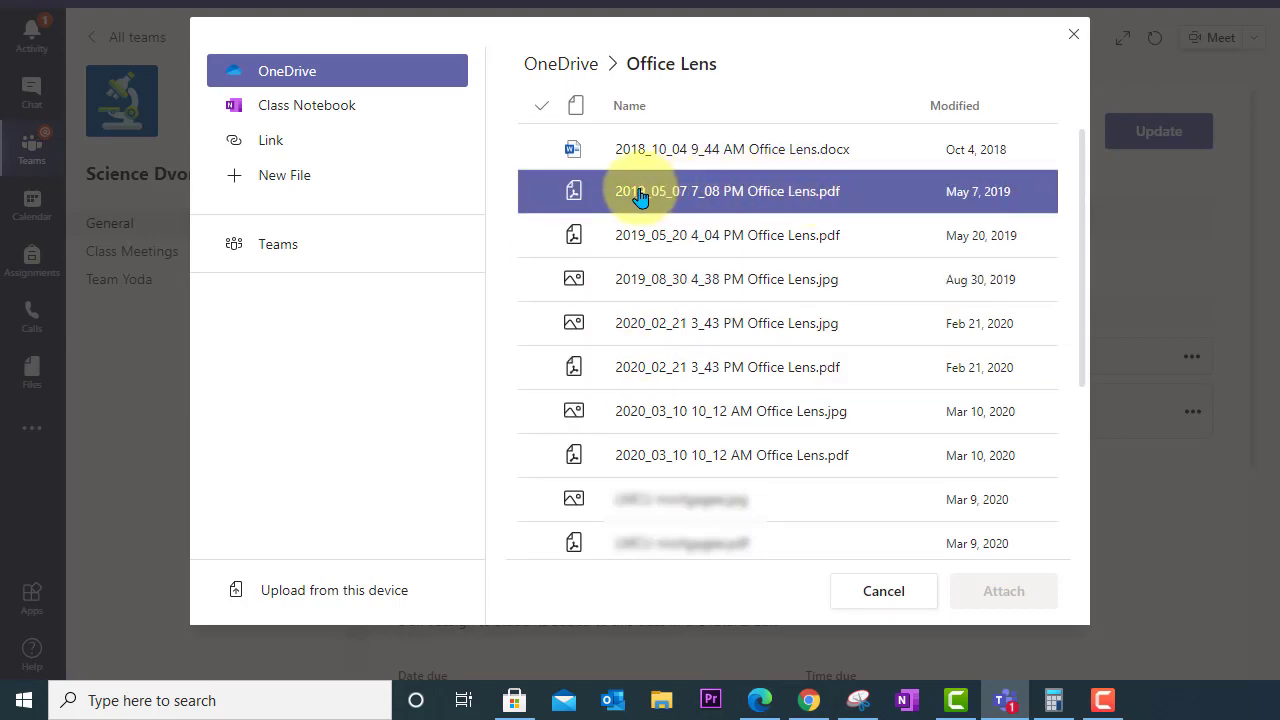
left_click(640, 196)
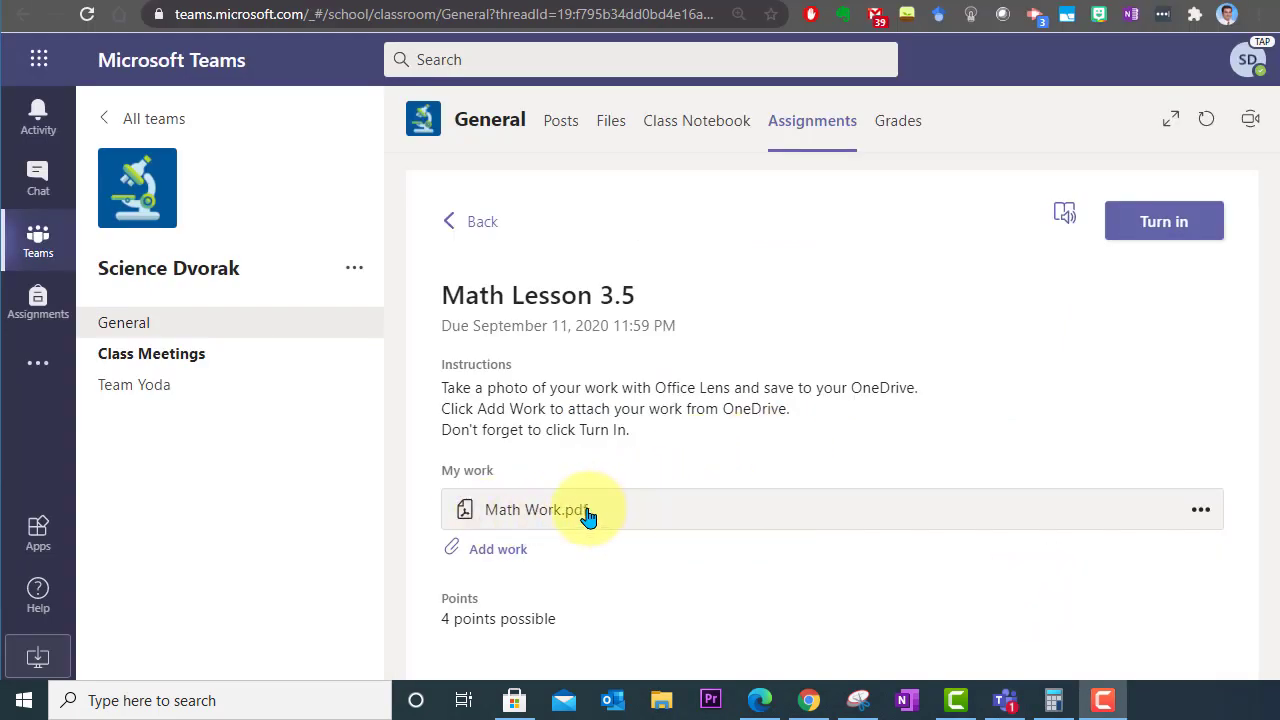
Preview the attached Math Work.pdf to confirm the scan, then turn in Math Lesson 3.5
left_click(533, 513)
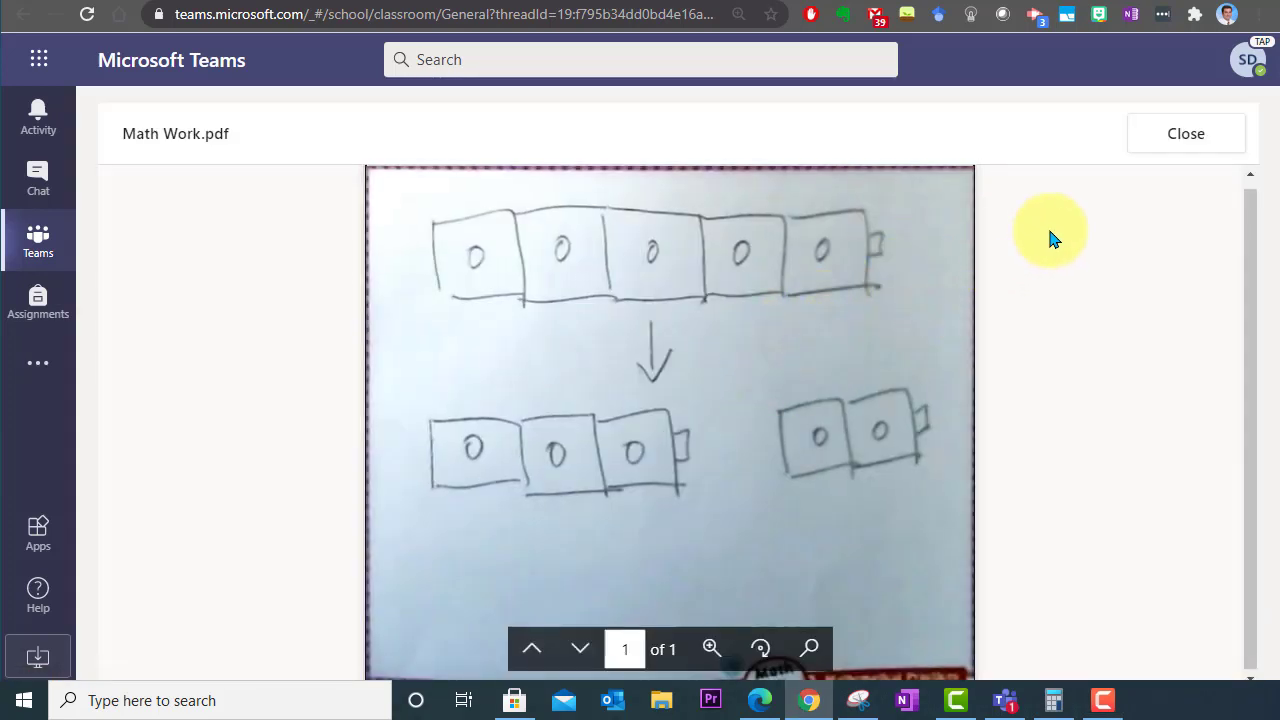
left_click(1210, 138)
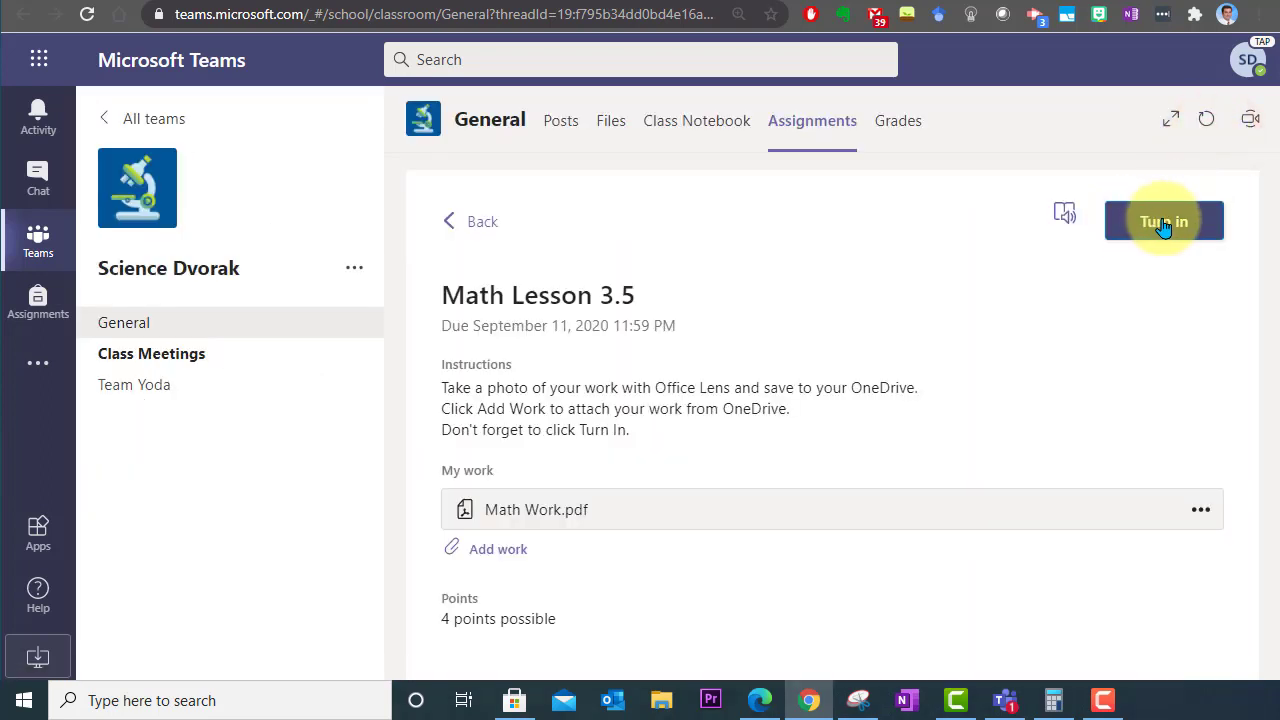
left_click(1200, 229)
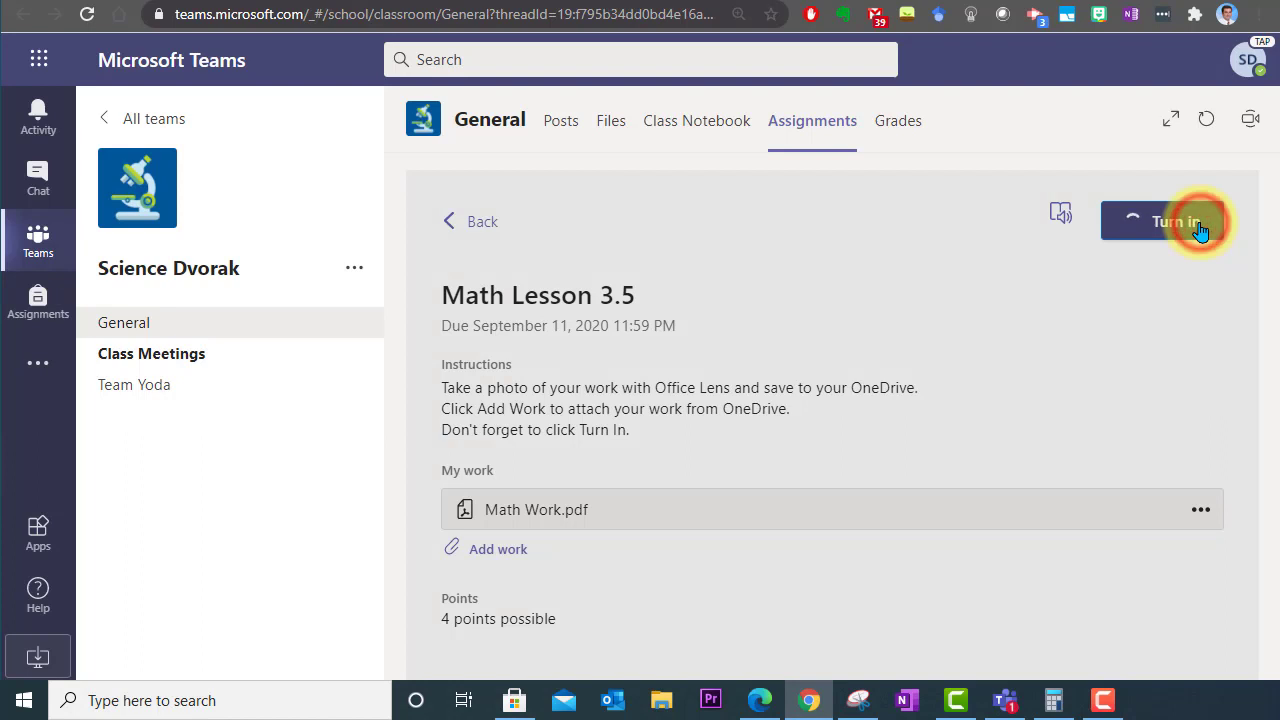